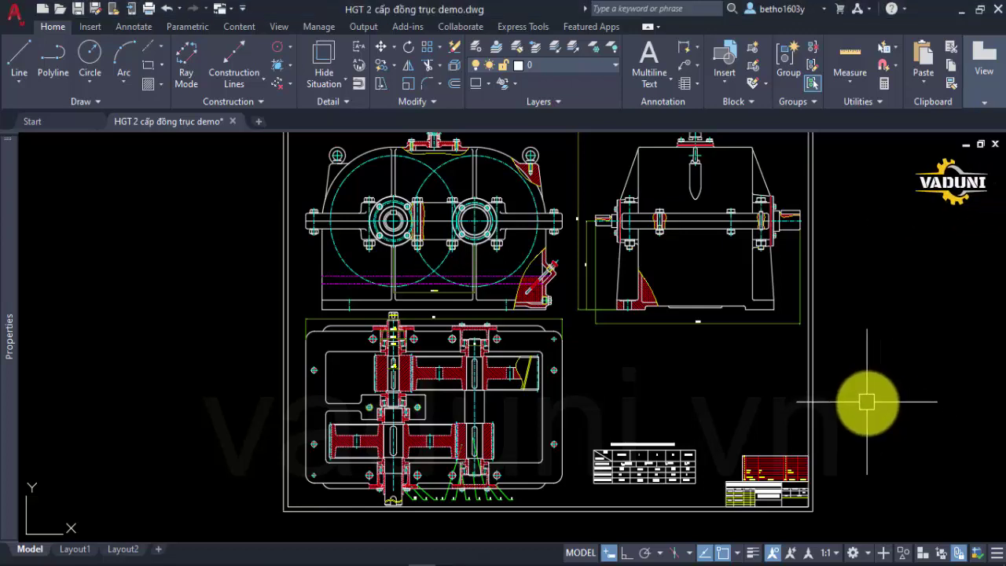
- Pan the gearbox drawing left and down until the sheet border, parts table and title block all show
{"action": "middle_click_drag", "start_coordinate": [866, 401], "coordinate": [820, 412]}
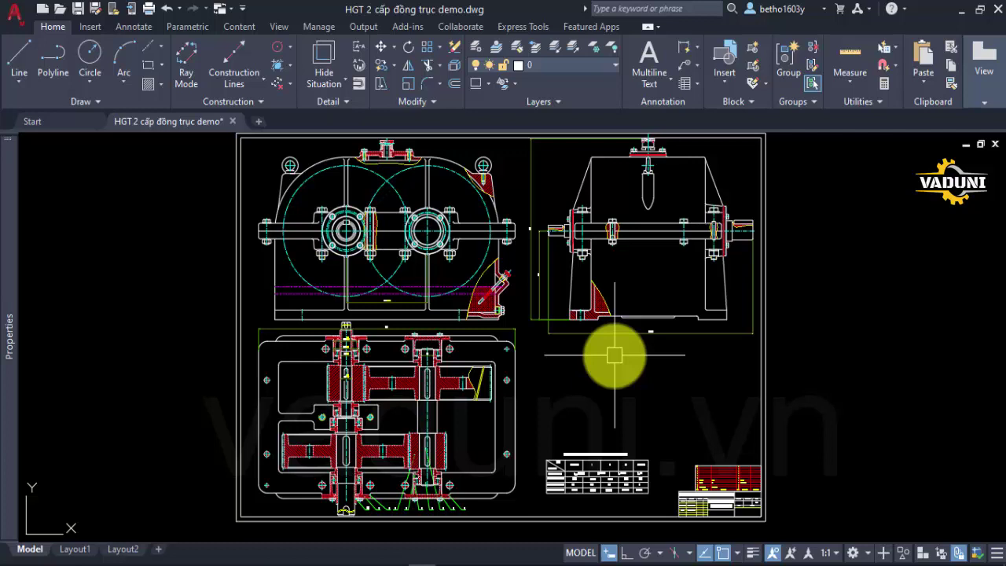
{"action": "left_click_drag", "start_coordinate": [563, 503], "coordinate": [489, 299]}
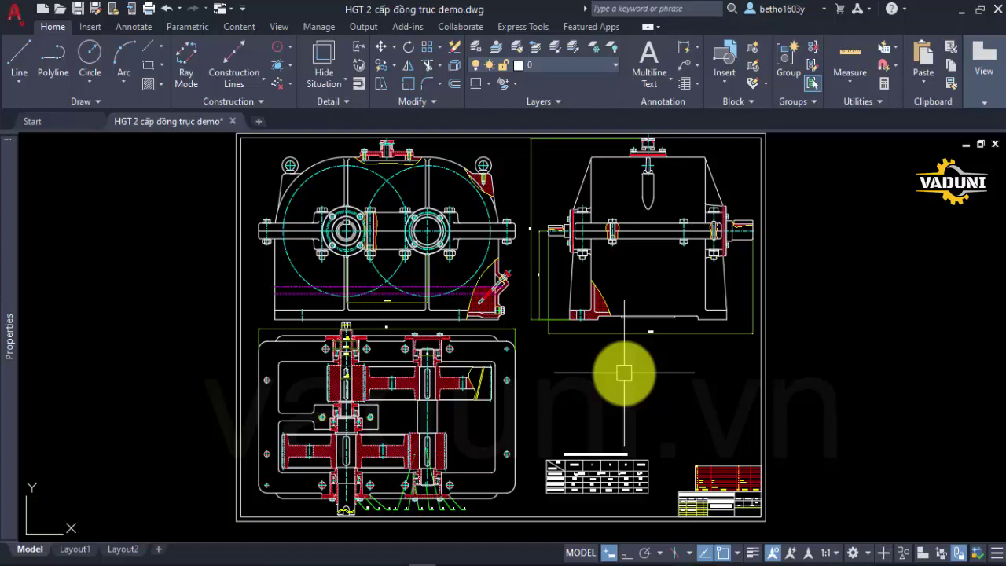
- Nudge the gearbox sheet slightly downward to recentre its three views and title block
{"action": "middle_click_drag", "start_coordinate": [584, 370], "coordinate": [584, 394]}
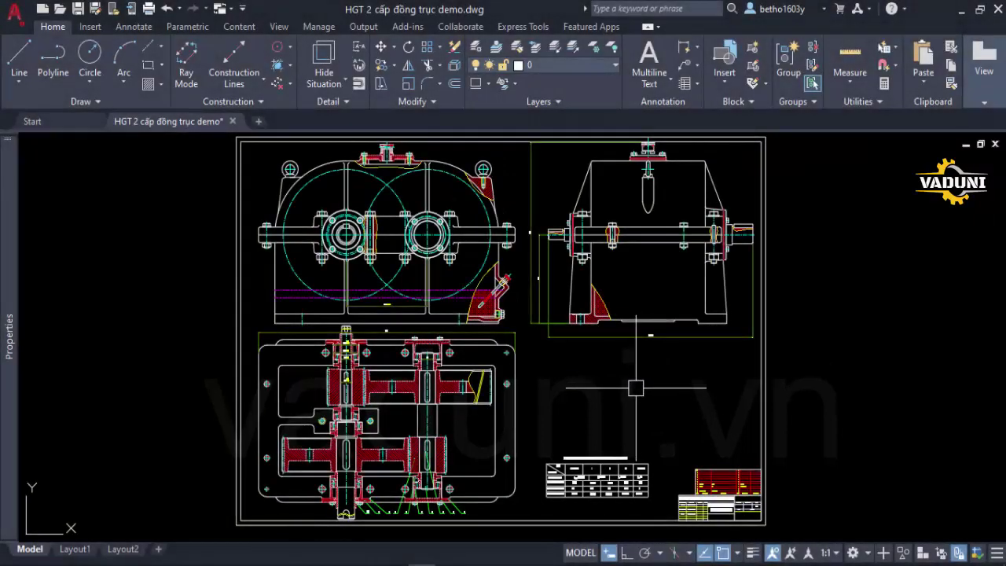
- Zoom out on the gearbox sheet and pan it back to the middle of the workspace
{"action": "scroll", "coordinate": [640, 393], "scroll_direction": "down", "scroll_amount": 2}
{"action": "middle_click_drag", "start_coordinate": [640, 393], "coordinate": [619, 343]}
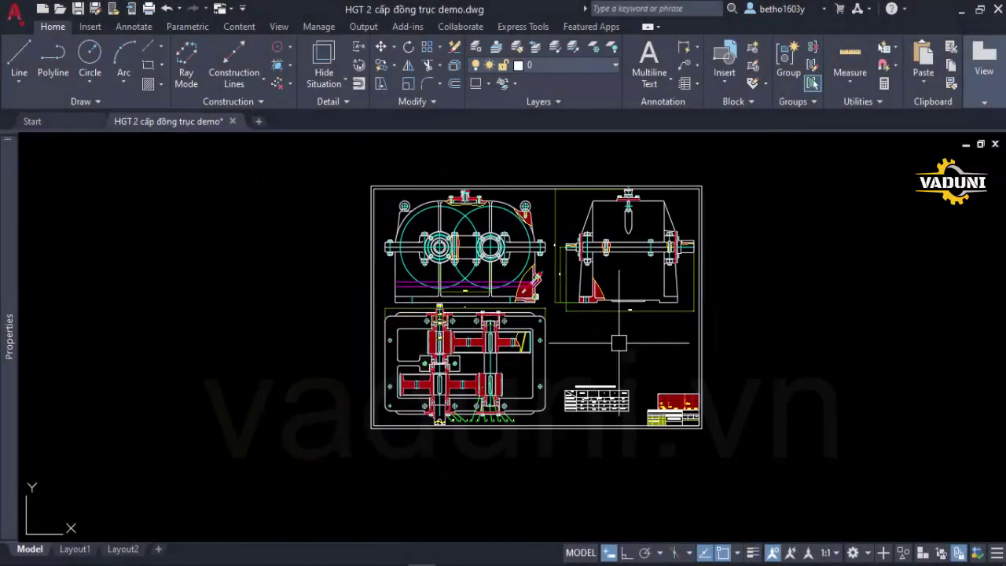